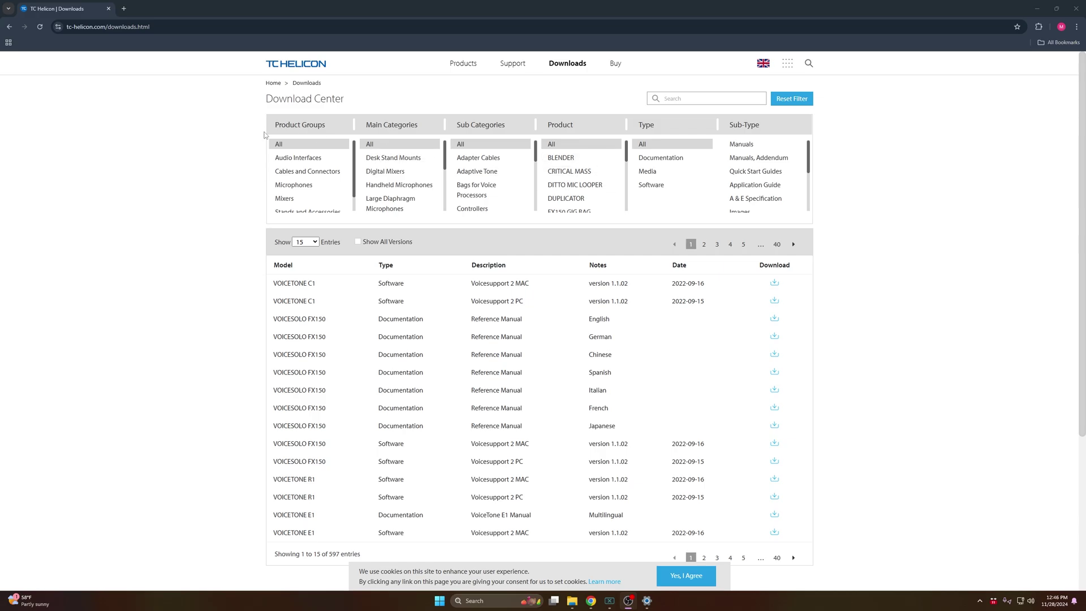
Filter the TC Helicon Download Center product list to GoXLR items.
scroll(577, 181, down, 1)
scroll(577, 181, down, 3)
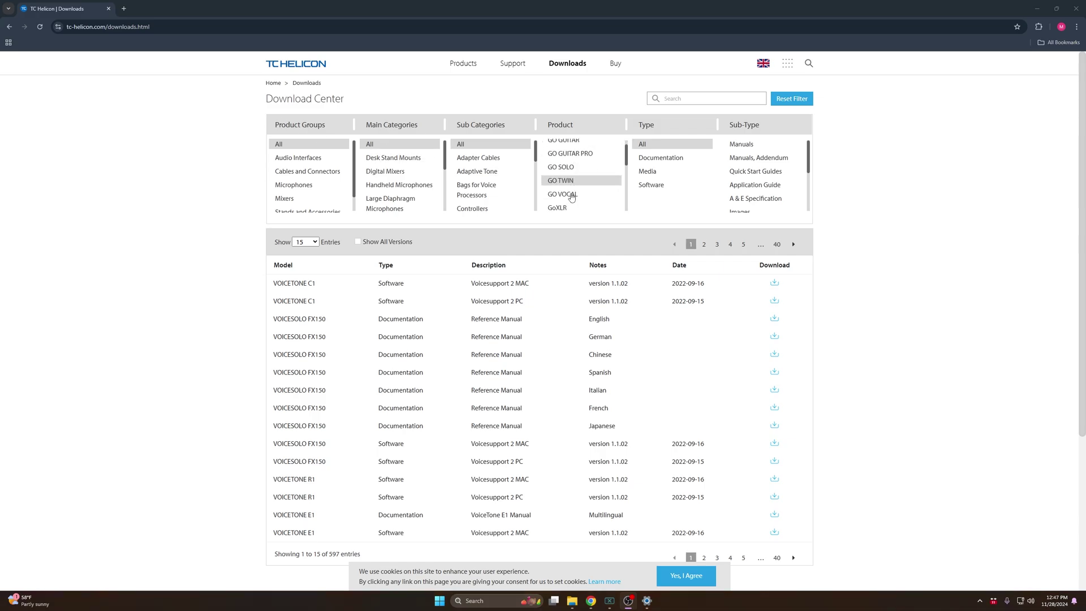
click(571, 177)
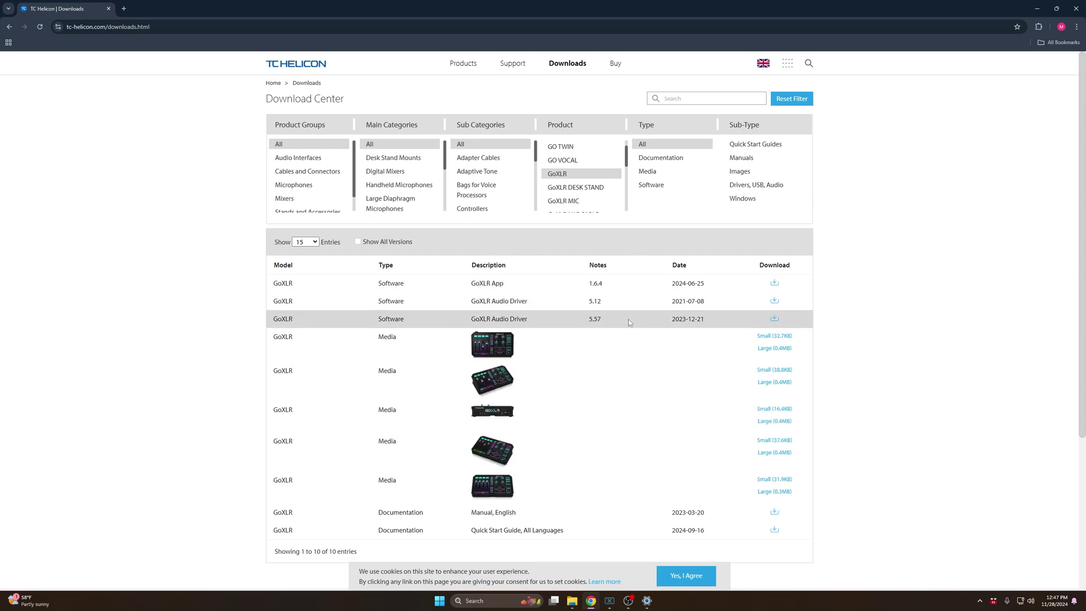
Close Chrome and open Windows Sound settings from the tray volume icon.
mouse_move(708, 321)
mouse_down()
mouse_move(669, 321)
mouse_move(697, 320)
mouse_up()
click(1076, 8)
right_click(1031, 600)
click(1038, 579)
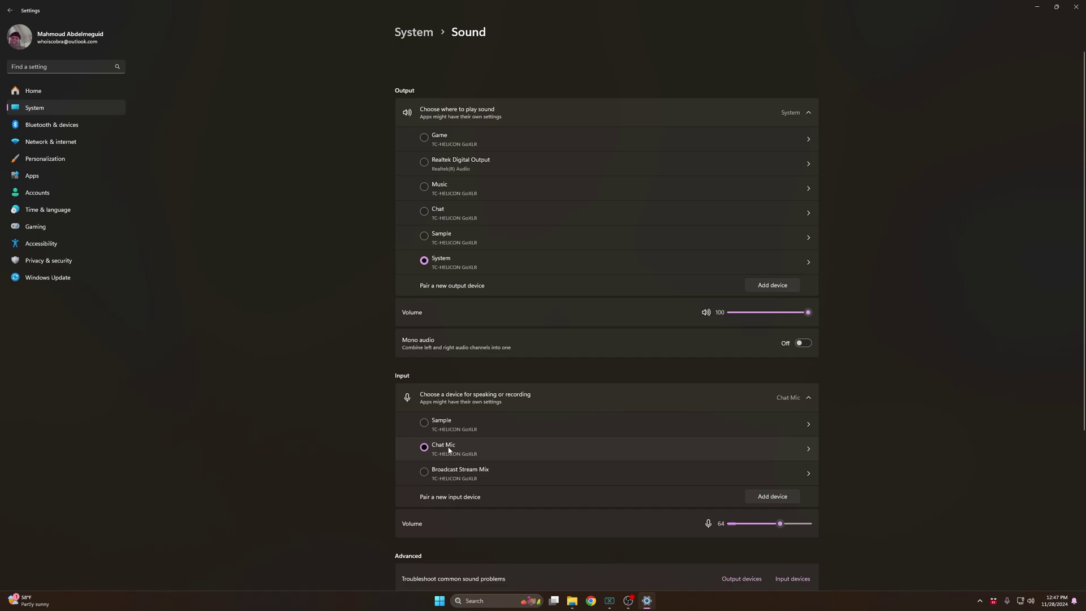
Scroll the Sound page past the GoXLR devices to the Advanced section.
scroll(448, 450, down, 4)
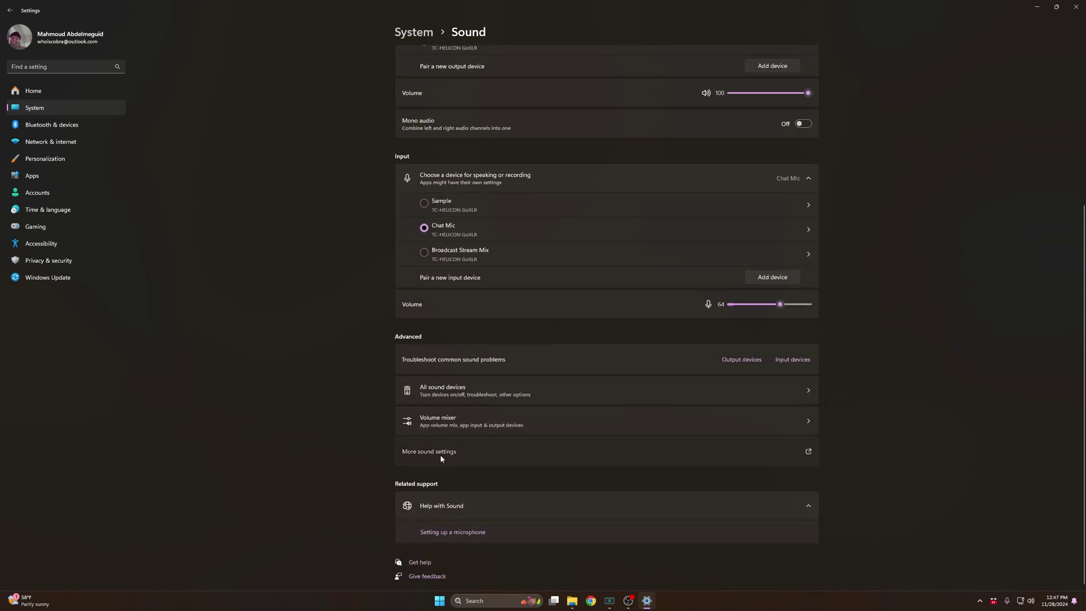
Open the classic Sound dialog, centre it, and review the GoXLR System and Sample playback devices.
click(440, 453)
drag(97, 29, 567, 182)
scroll(582, 271, down, 3)
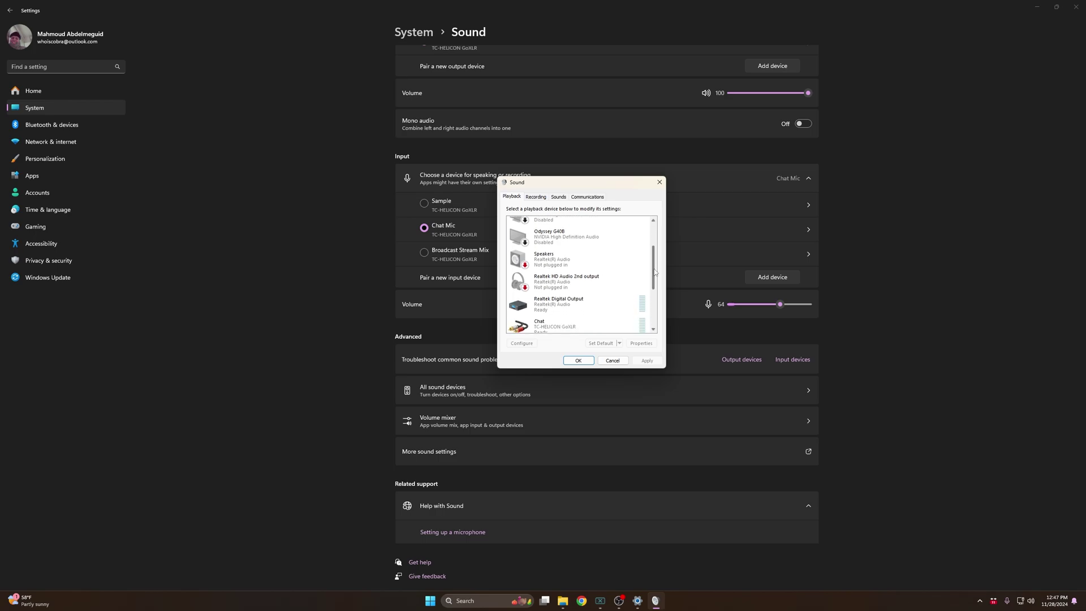
scroll(653, 271, down, 2)
right_click(579, 317)
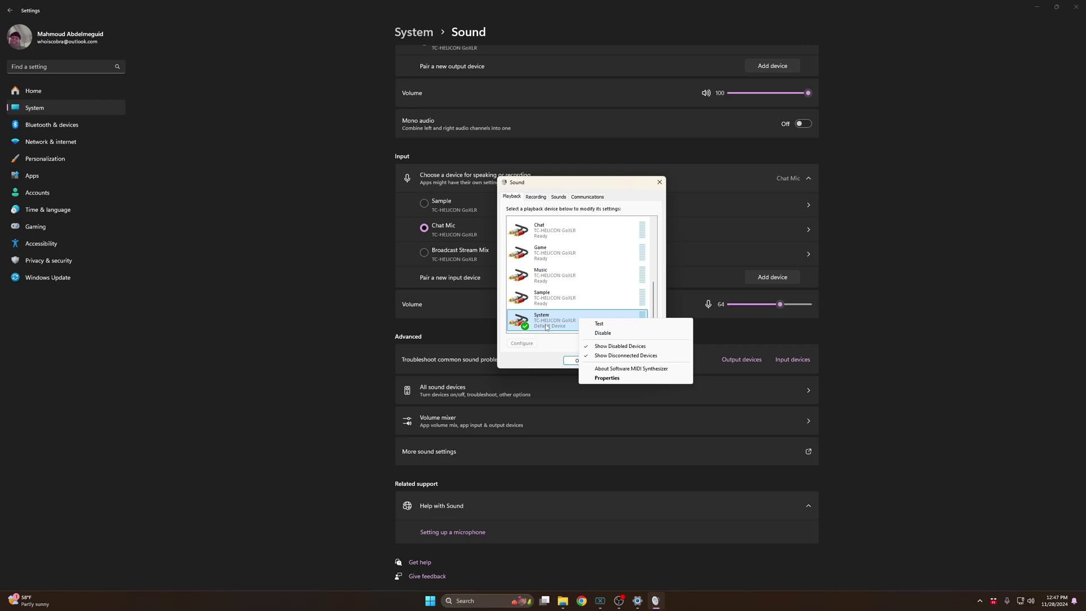
right_click(547, 302)
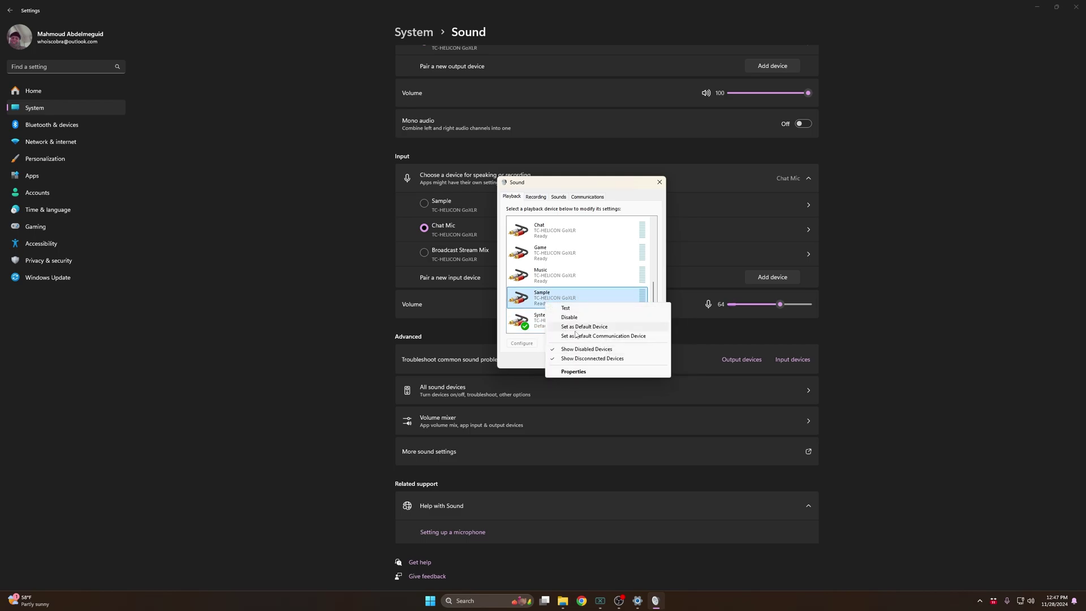
right_click(547, 321)
right_click(547, 321)
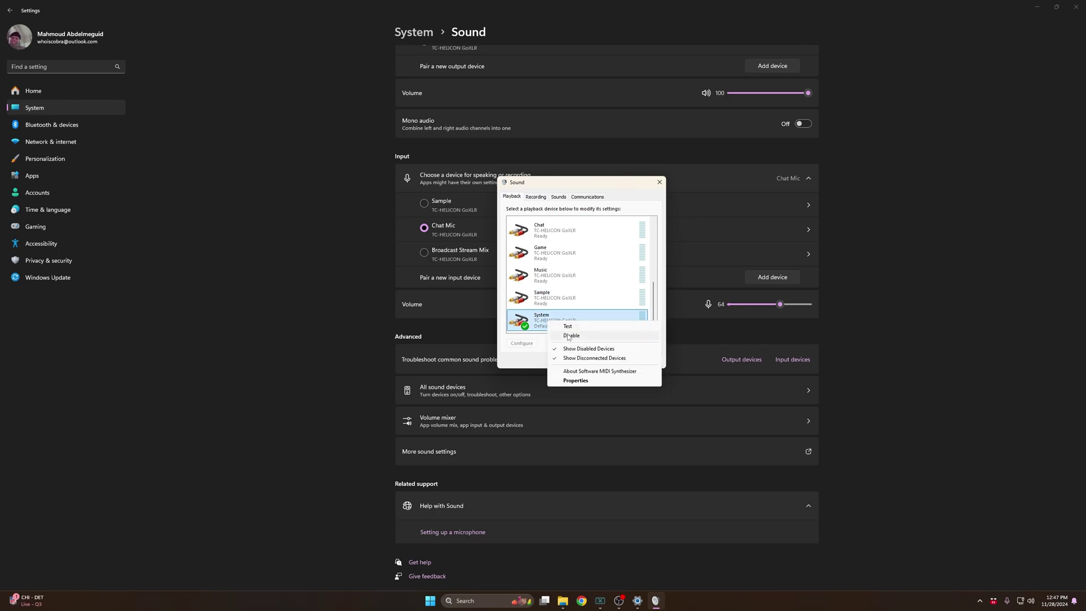
click(536, 353)
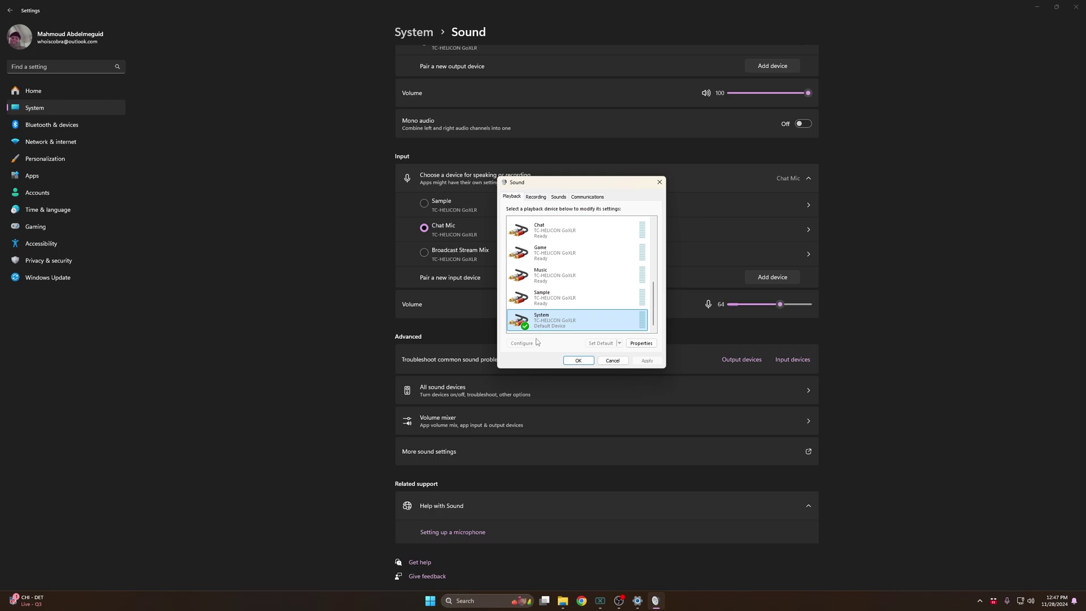
On the Recording tab, inspect the Chat Mic and Broadcast Stream Mix devices.
click(535, 196)
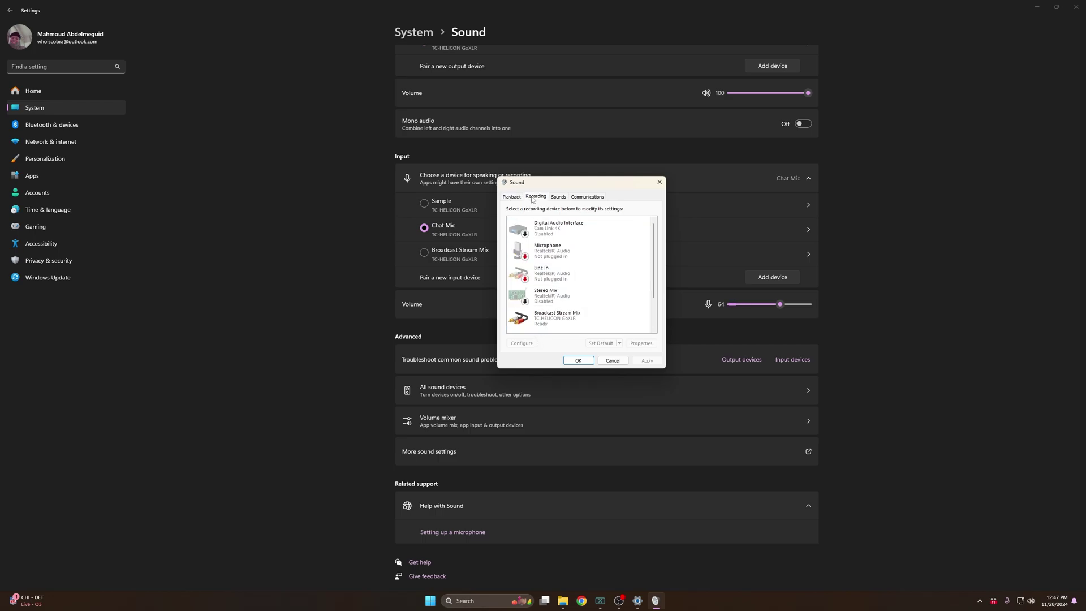
scroll(652, 318, down, 3)
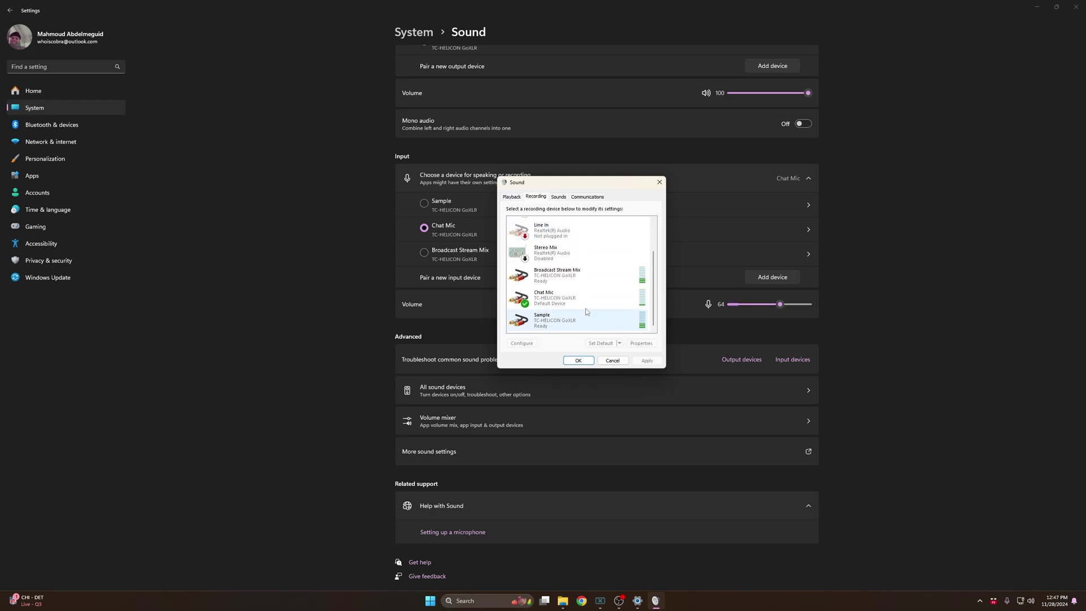
right_click(563, 301)
click(537, 353)
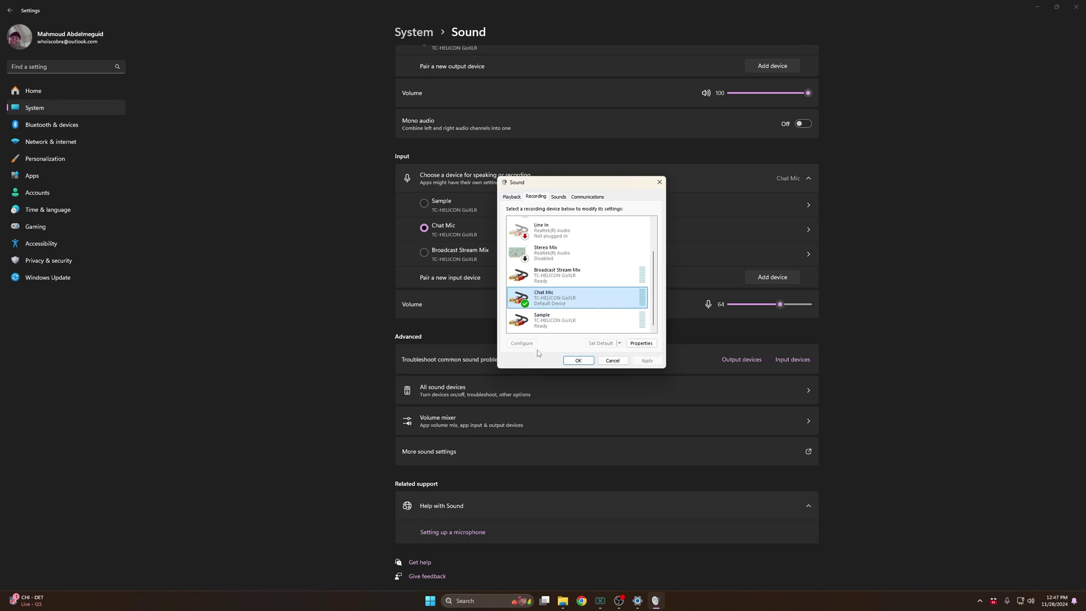
right_click(546, 282)
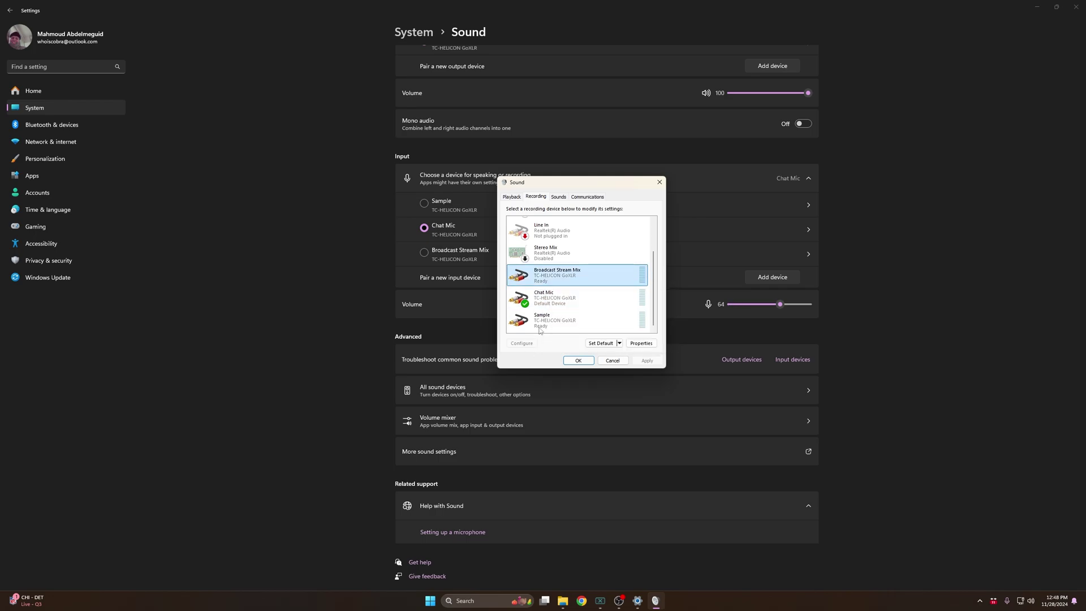
key(Escape)
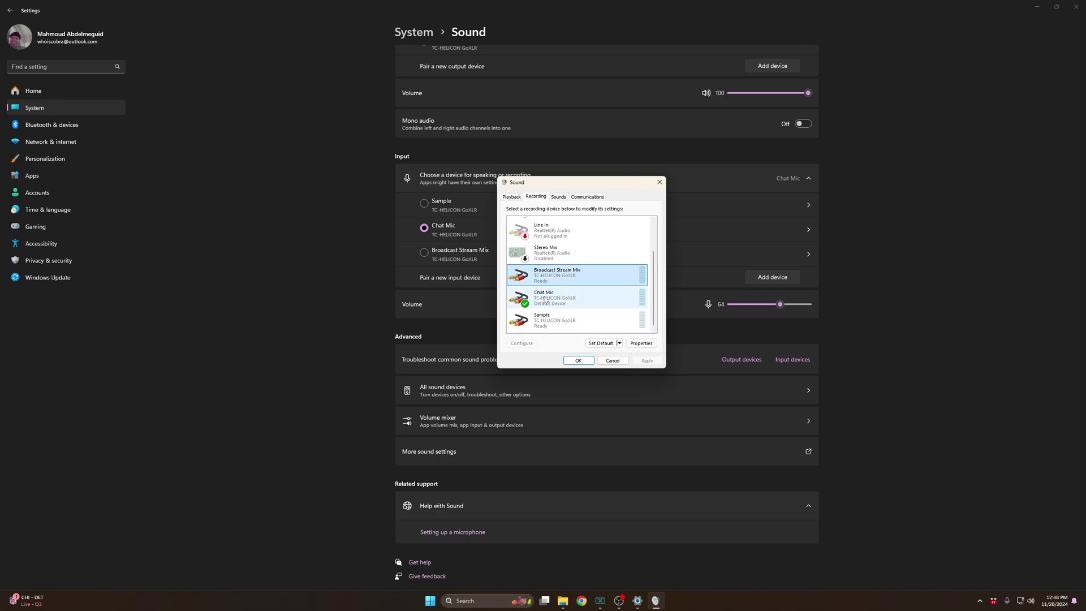
Close the classic Sound dialog and the Windows Settings window.
click(660, 181)
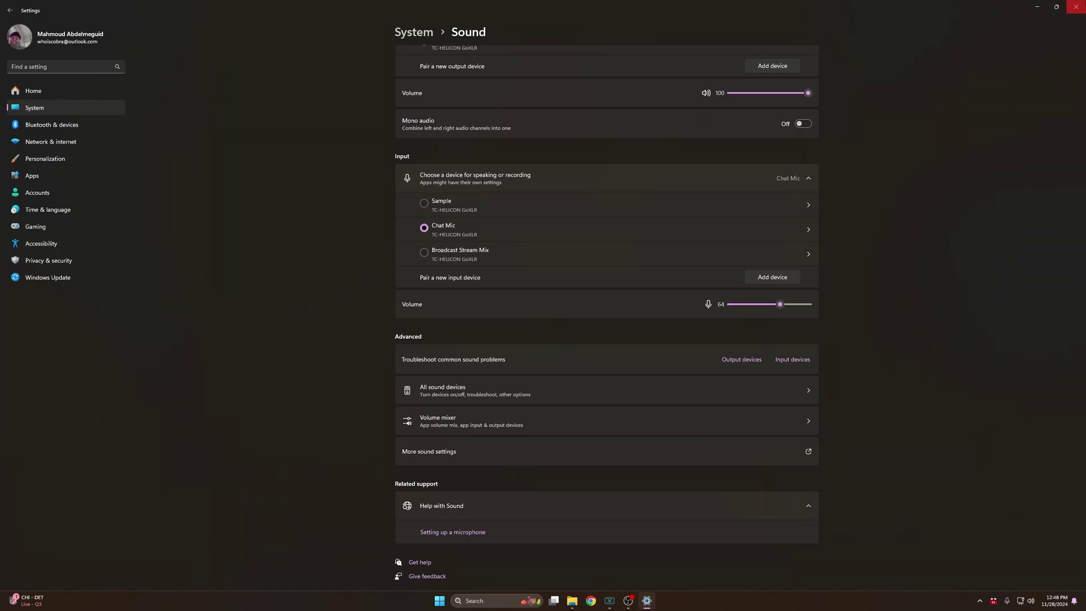
click(1076, 7)
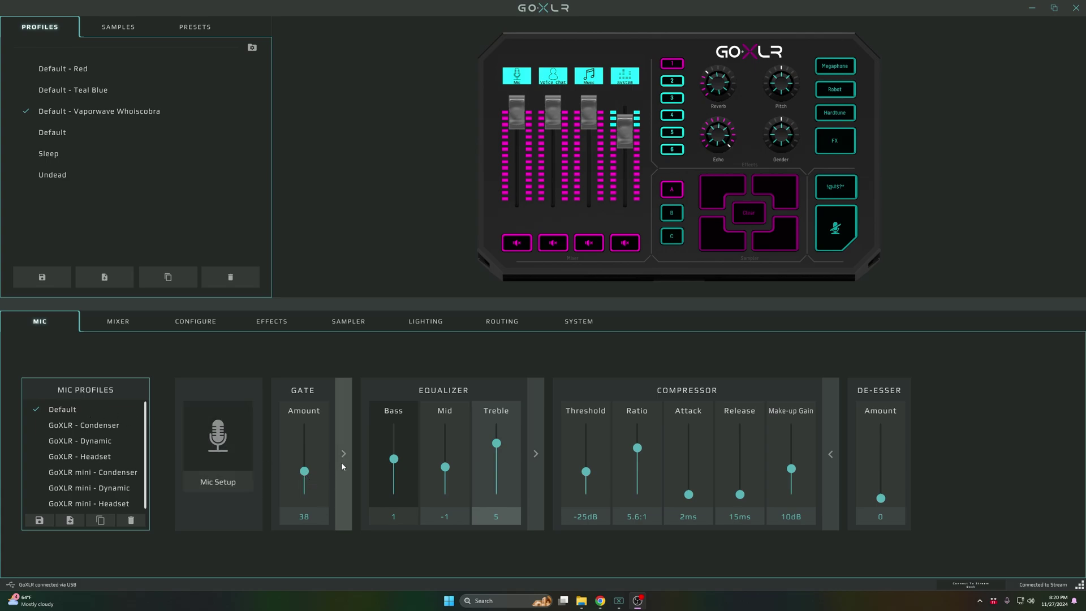
Keep the Condenser (+48V) mic at 30dB gain and expand the Gate's full controls.
click(204, 463)
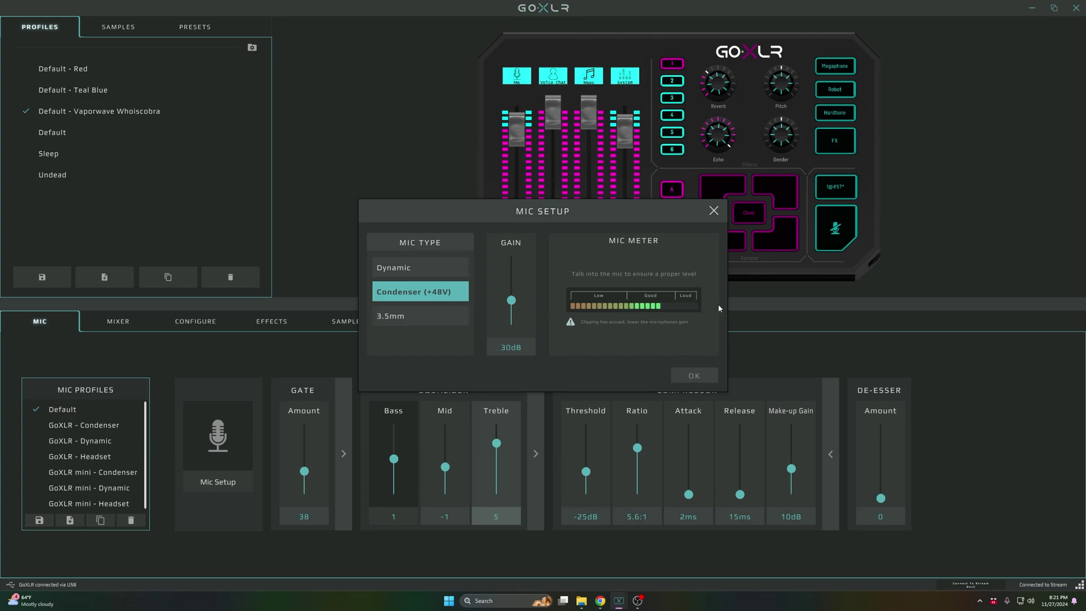
click(694, 376)
click(341, 421)
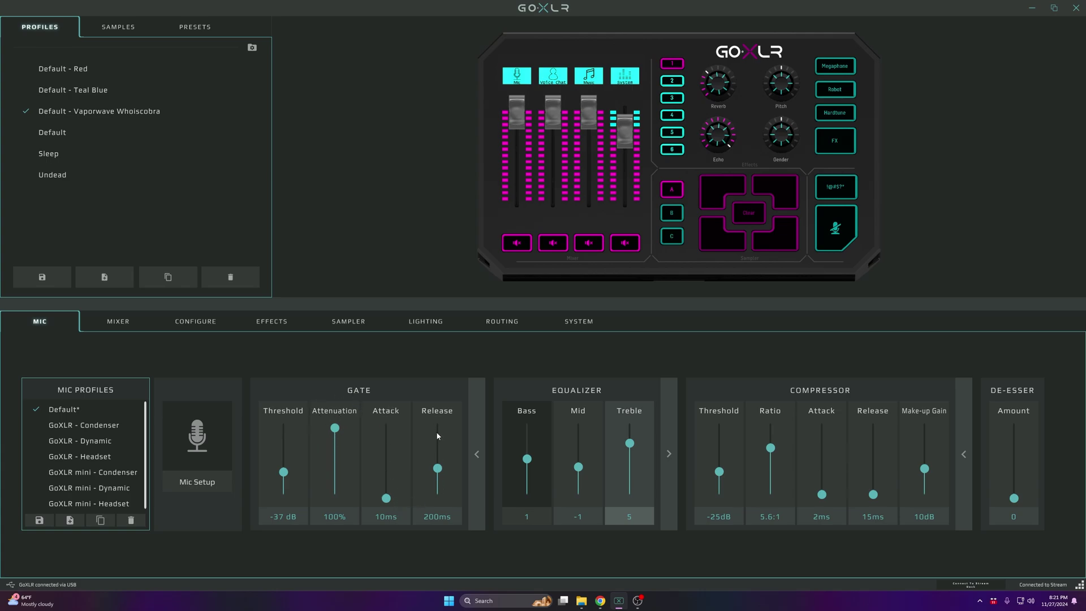
click(477, 453)
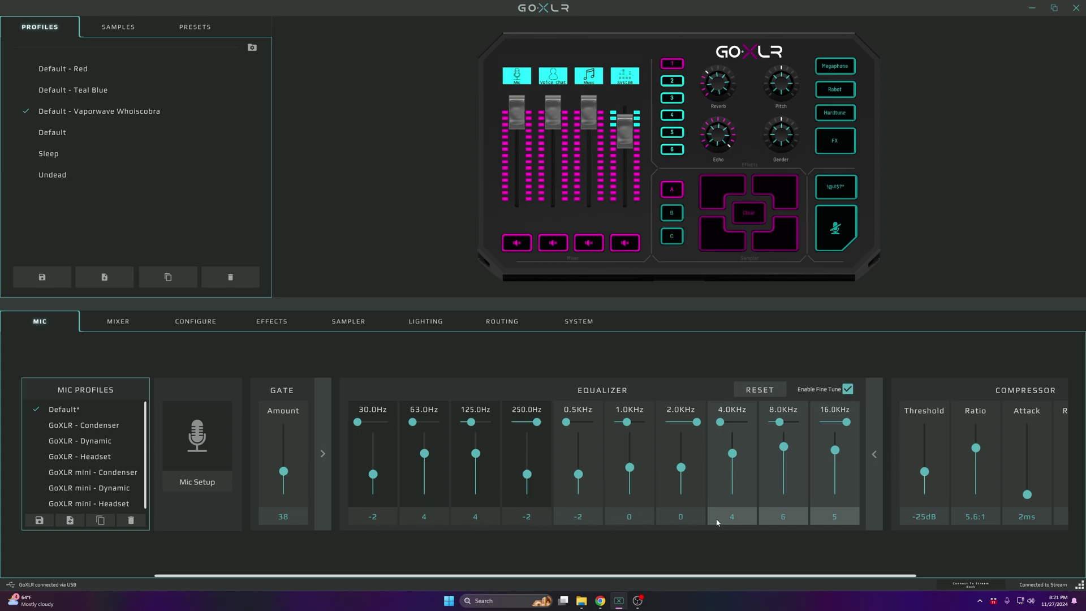
click(873, 467)
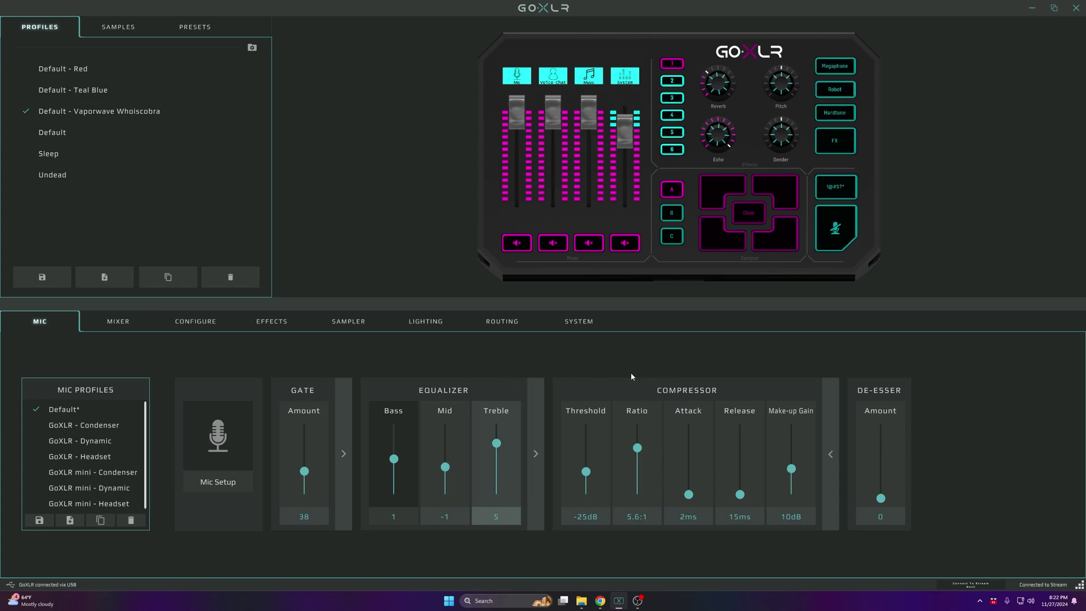
On the Mixer tab, raise the SYSTEM input from 78% to 100%.
click(112, 324)
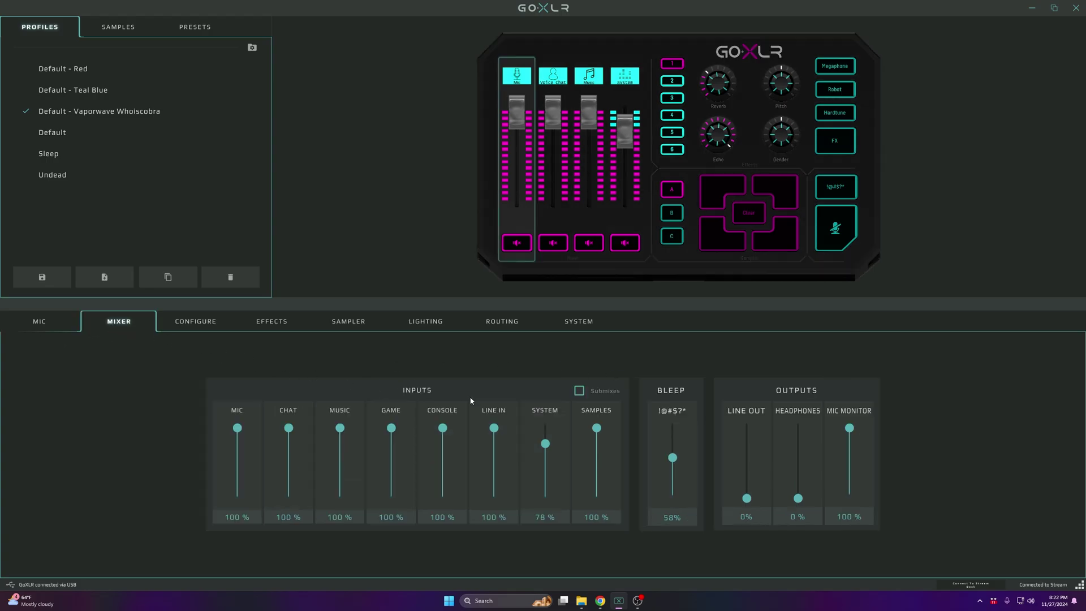
drag(543, 452, 533, 391)
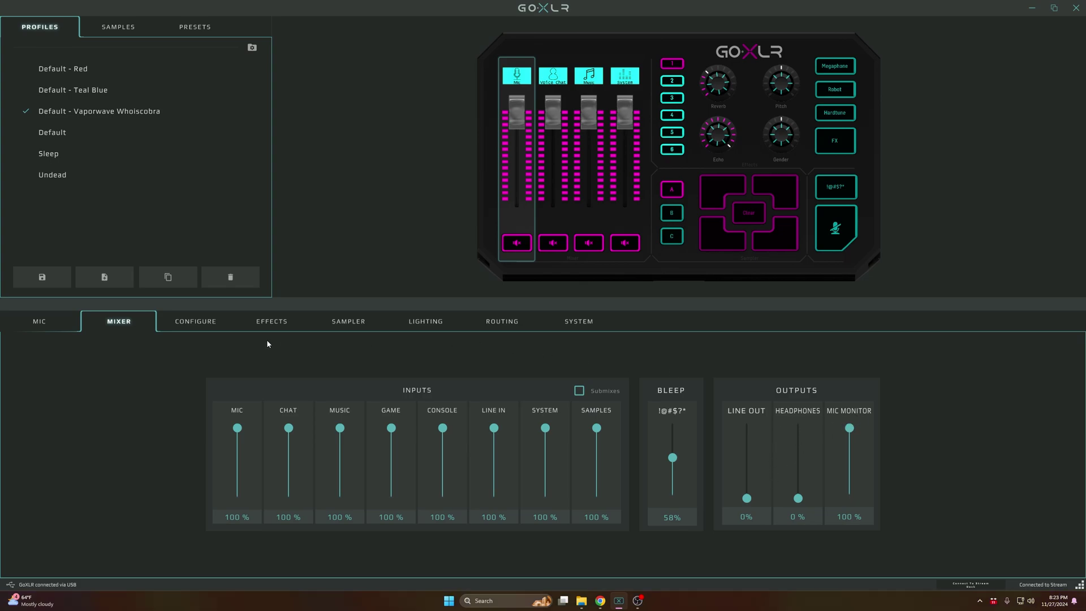
View the sources for fader Channels 2 and 1, then bring up the Effects settings.
click(209, 326)
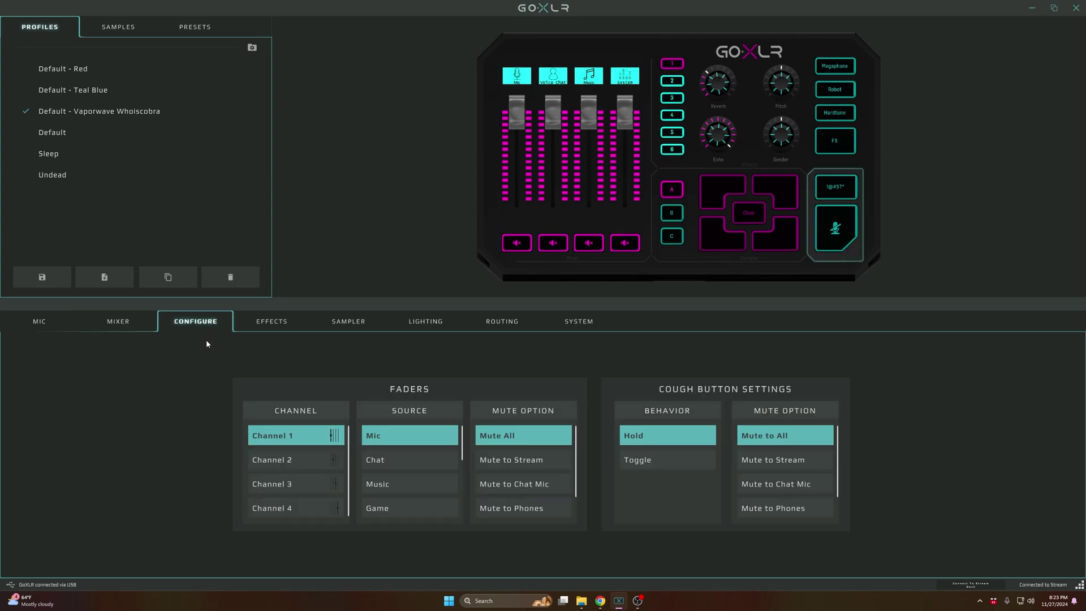
click(291, 459)
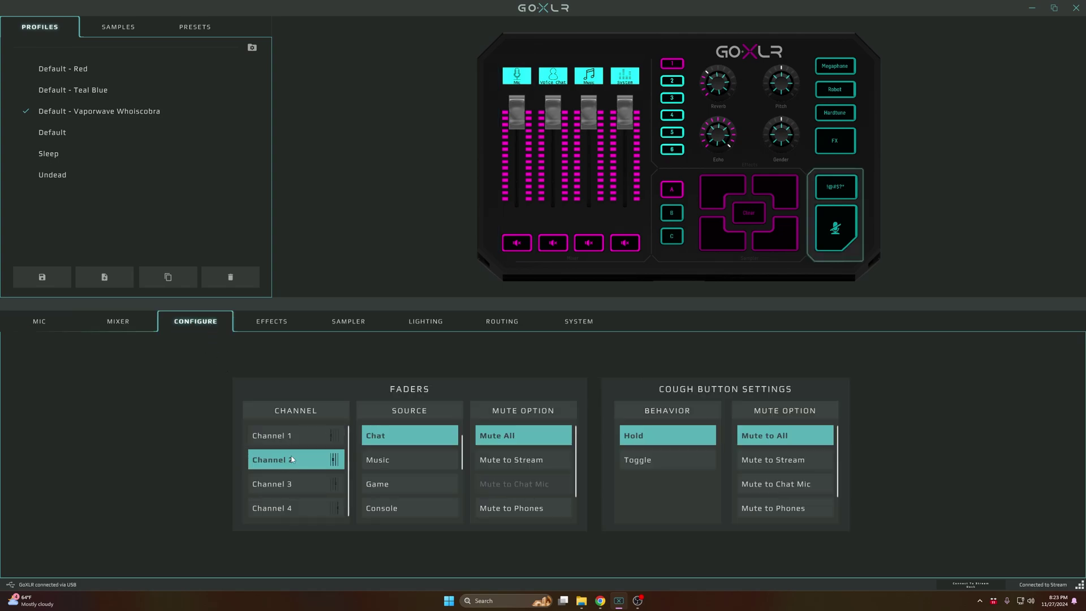
click(294, 444)
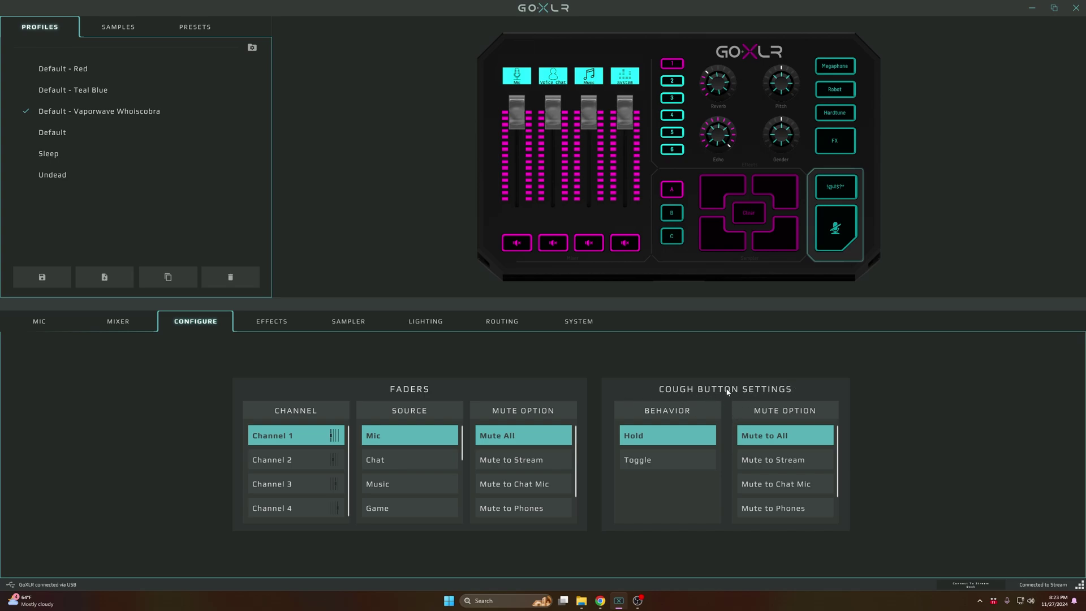
click(271, 322)
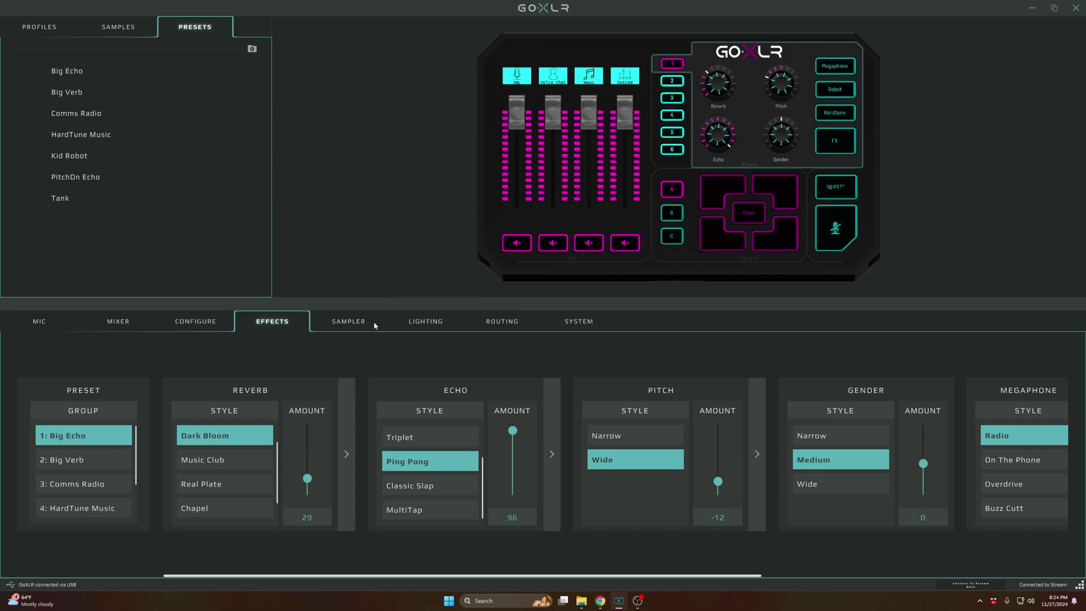
Show bank A's sampler assignments and close the Samples folder window.
click(347, 322)
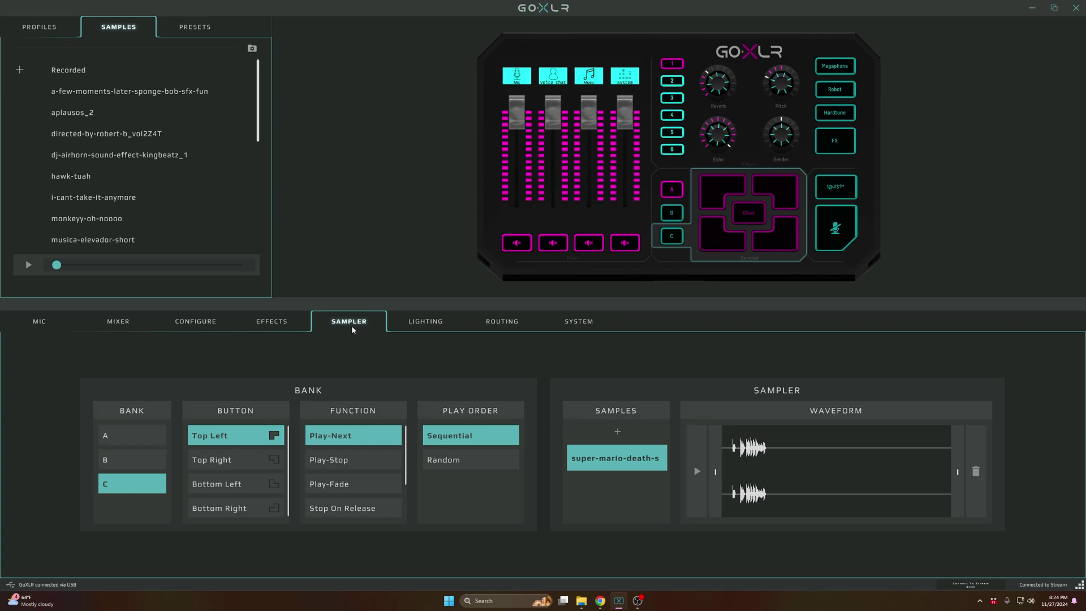
click(129, 435)
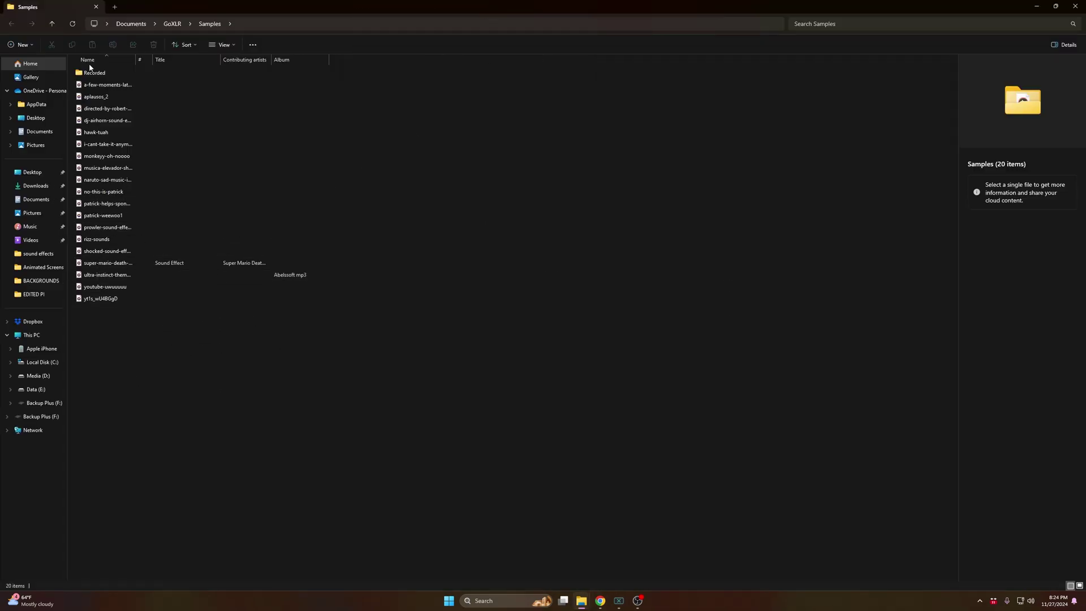
click(1075, 6)
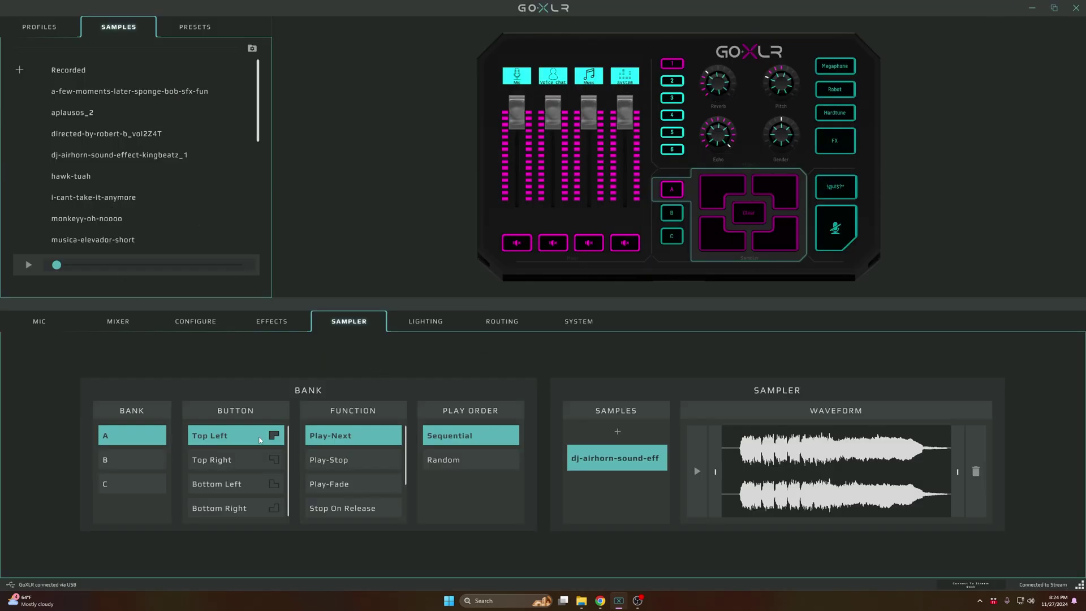
Replace bank A's top-left sample with dj-airhorn-sound-effect, then switch to bank C.
click(976, 471)
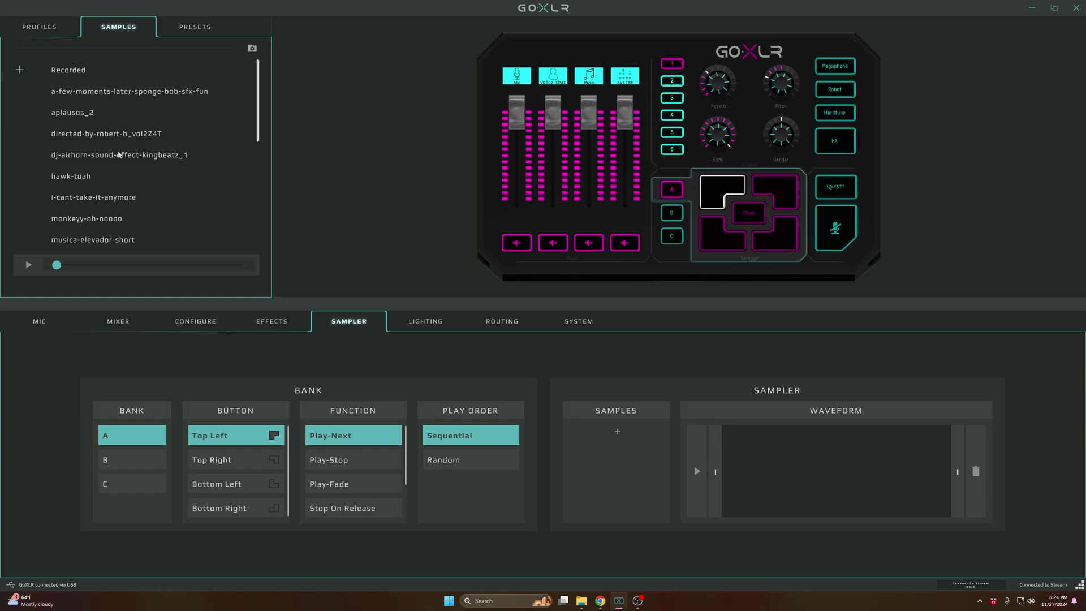
scroll(118, 160, down, 4)
scroll(118, 161, up, 4)
drag(100, 154, 605, 464)
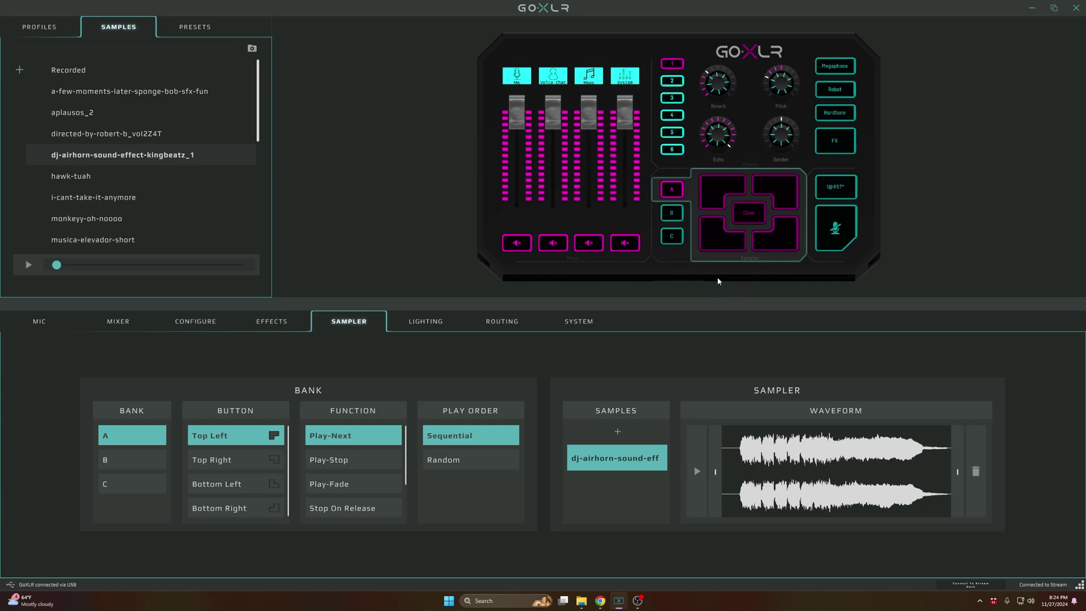
click(674, 247)
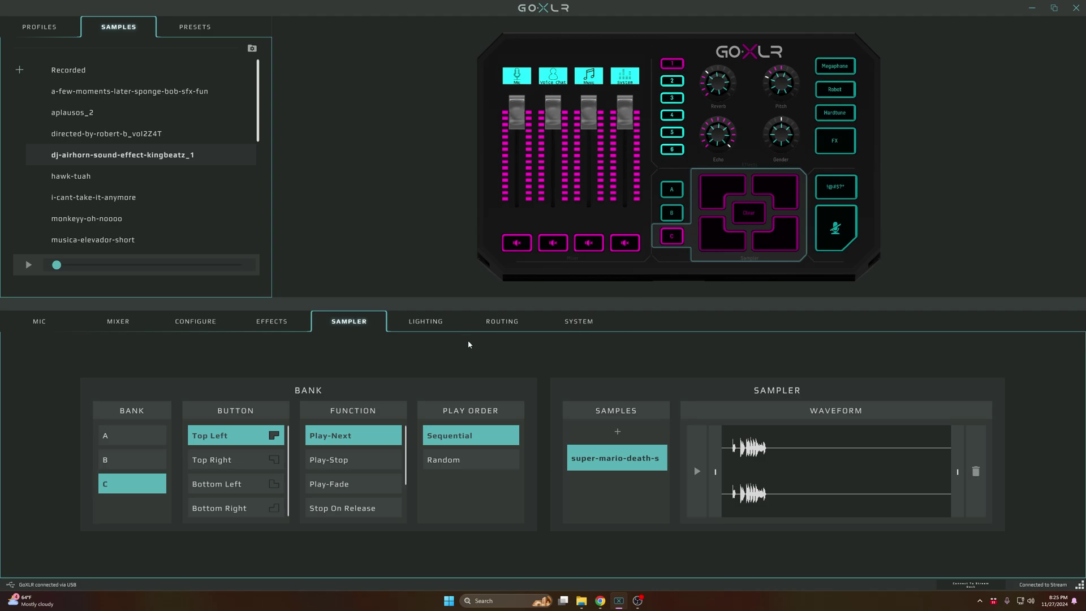
Browse lighting colours for sampler banks A–C and the fader, effects, sampler, cough-bleep and global subtabs.
click(424, 322)
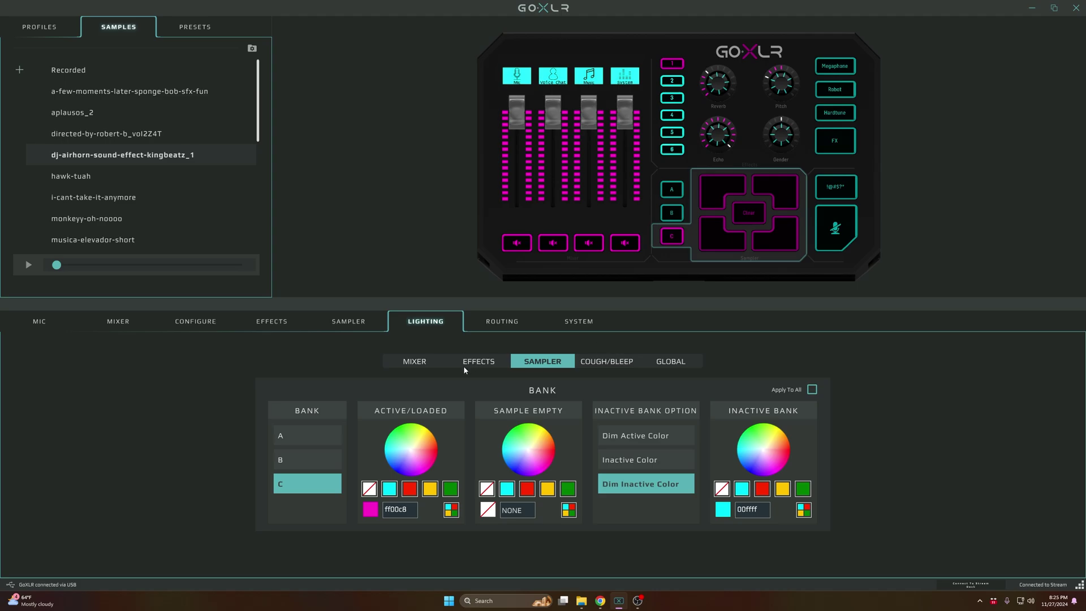
click(306, 460)
click(313, 480)
click(333, 455)
click(306, 437)
click(412, 362)
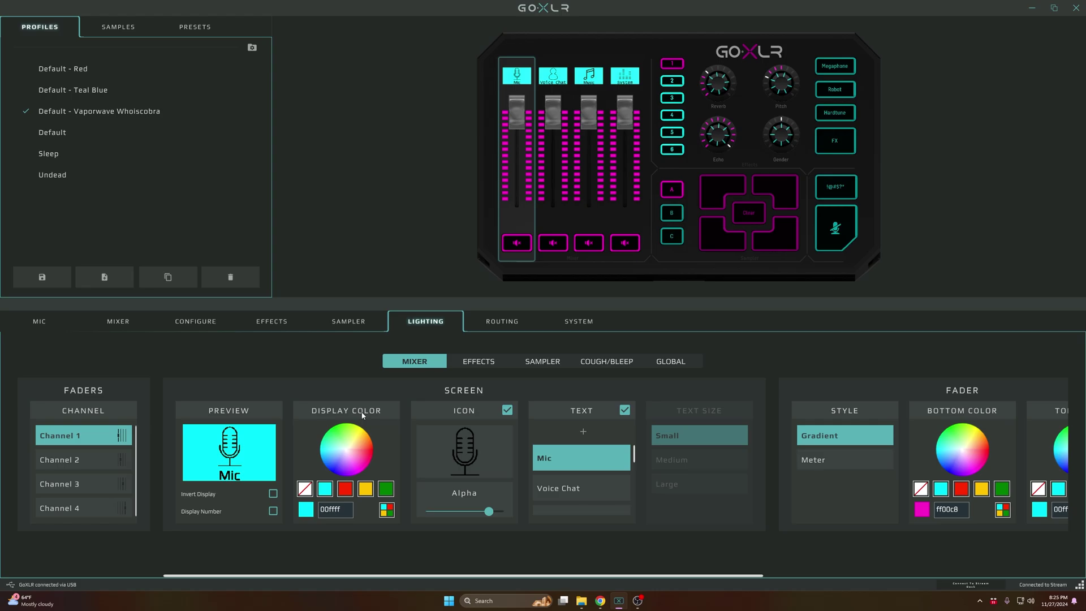
click(486, 363)
click(541, 360)
click(602, 361)
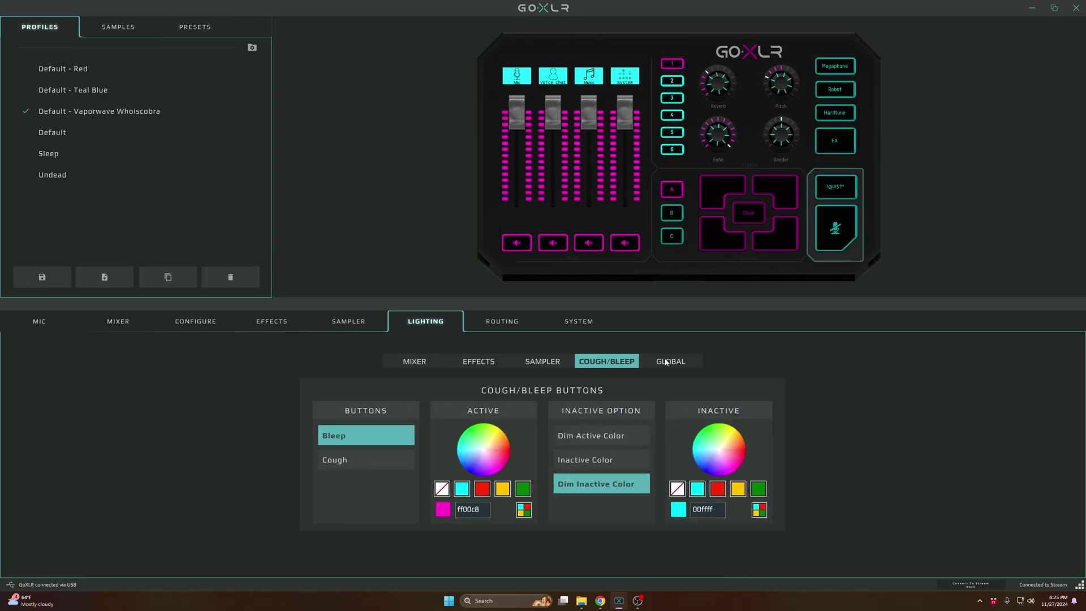
click(665, 361)
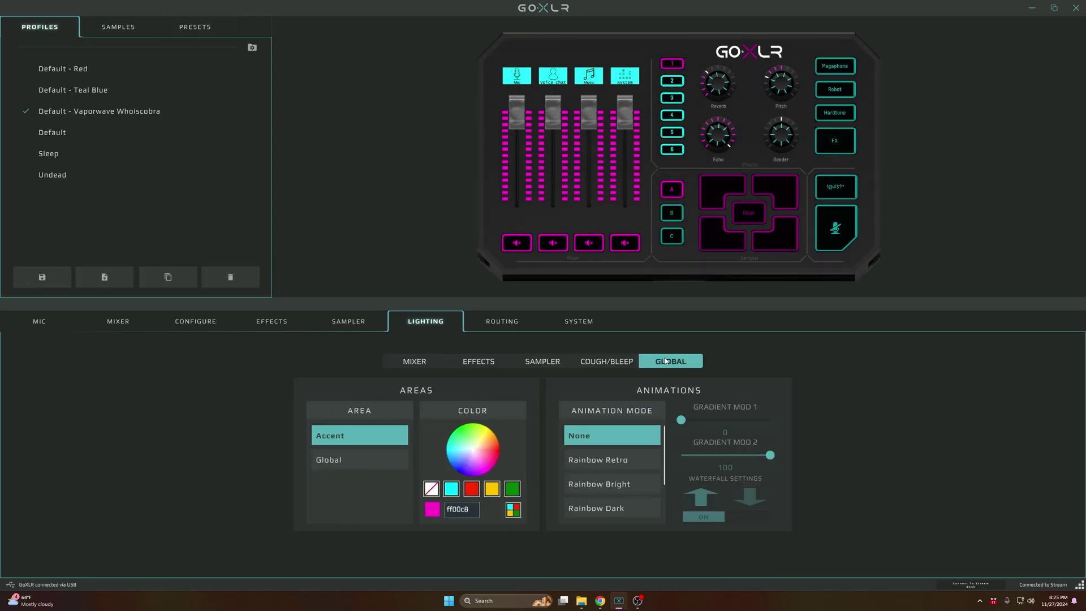
Preview Rainbow Retro, Bright and Dark animations, set animation to None, and open Routing.
click(608, 459)
click(616, 483)
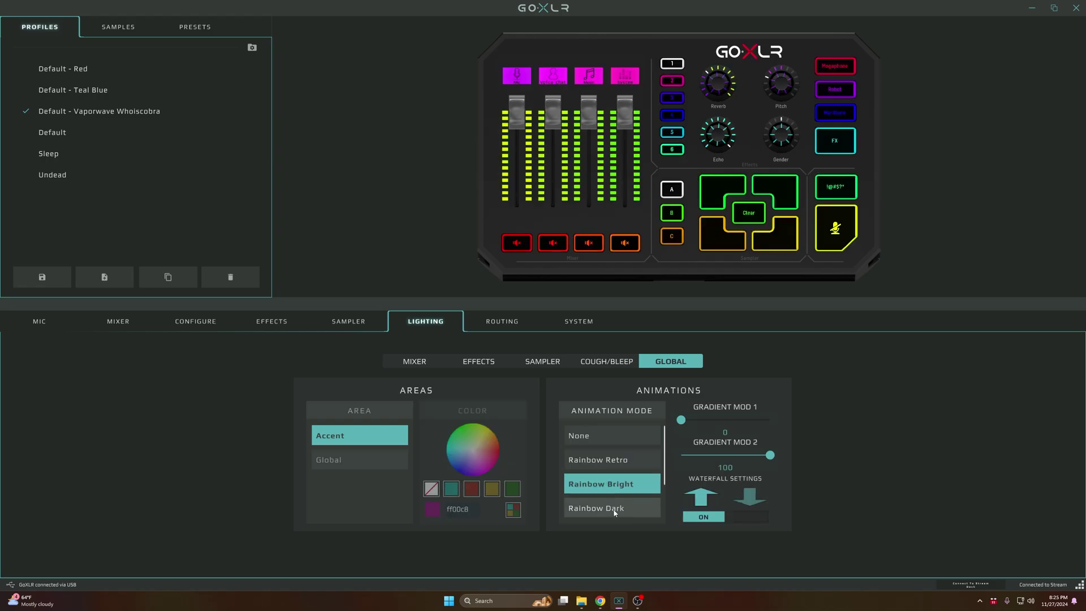
click(615, 509)
click(601, 435)
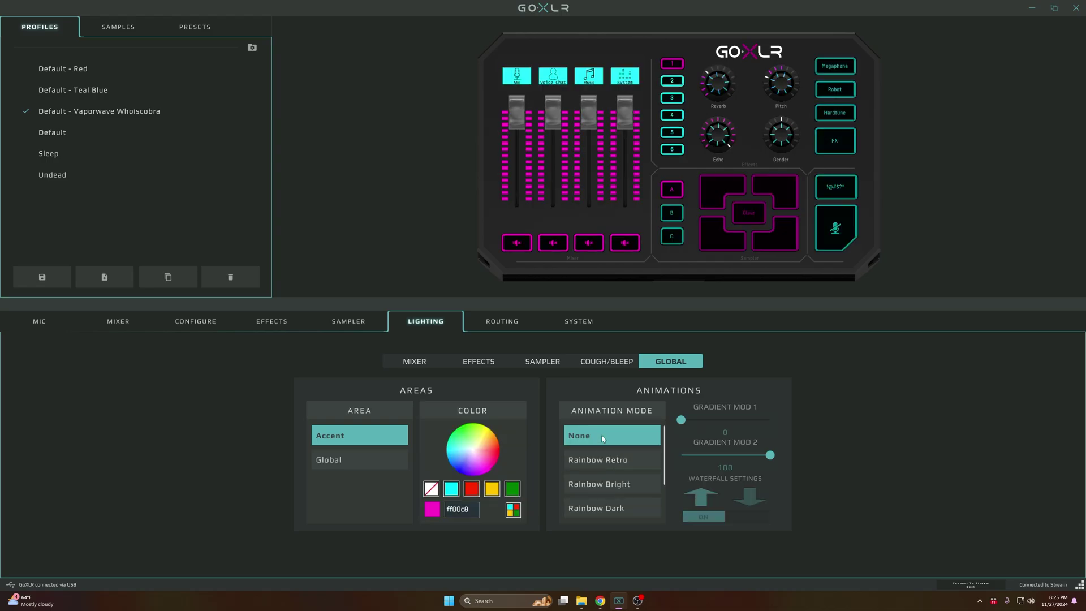
click(493, 323)
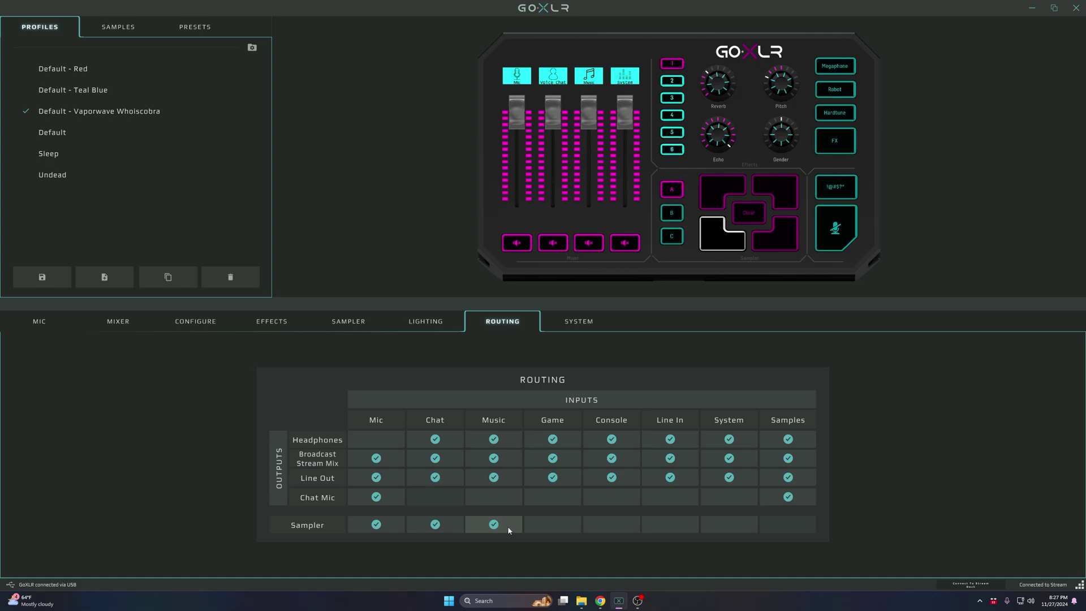
Look over the System options, then return to the Mic settings (Gate 38, compressor 5.6:1).
click(561, 325)
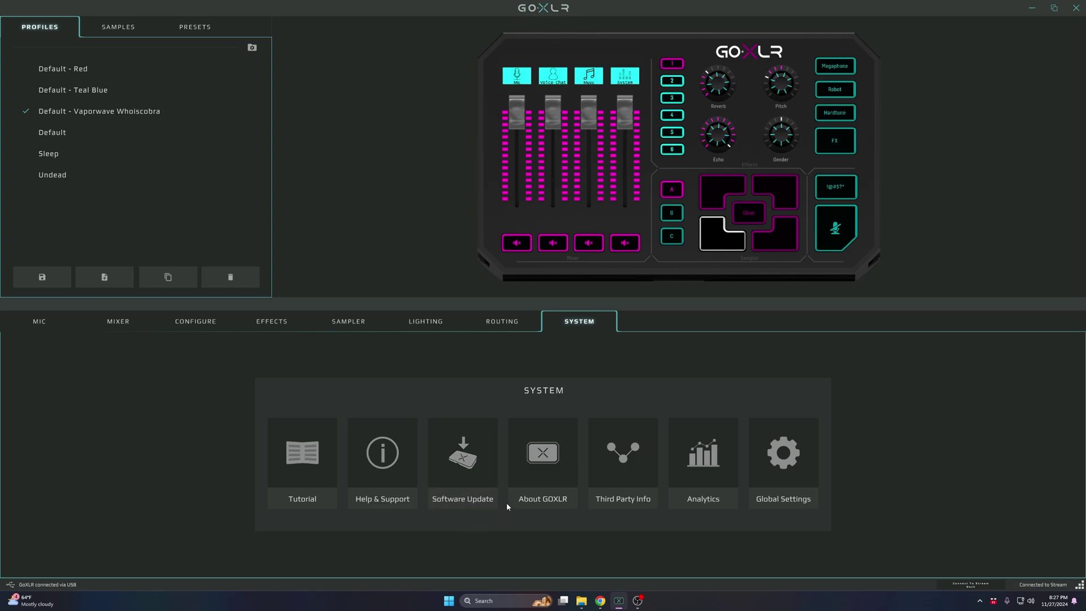
click(41, 321)
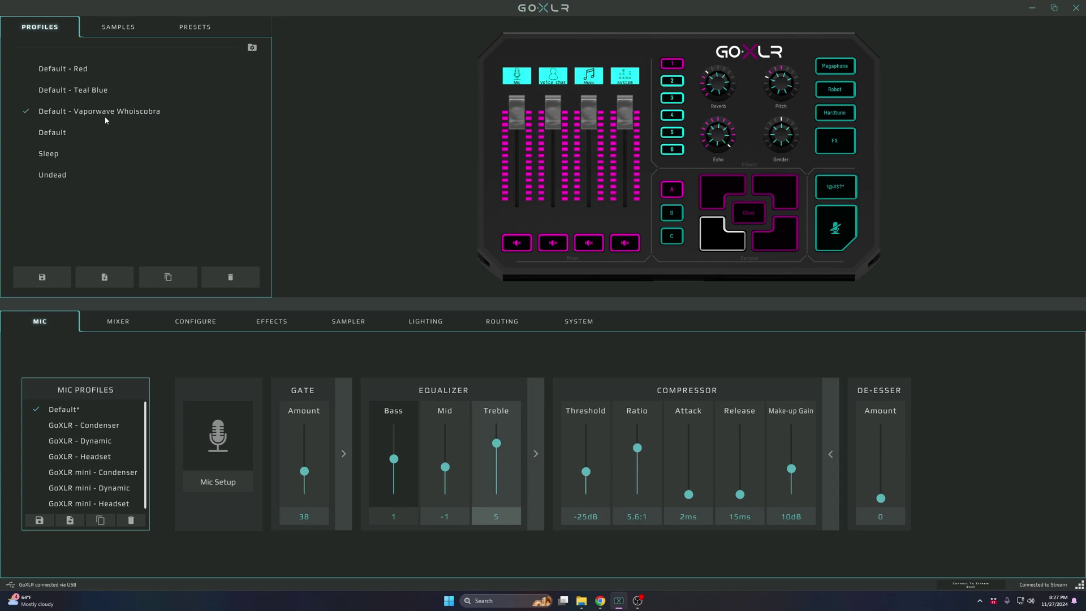
Rename the Vaporwave profile, removing the 'Default - Vaporwave ' prefix so only the user's handle remains.
right_click(66, 115)
click(107, 132)
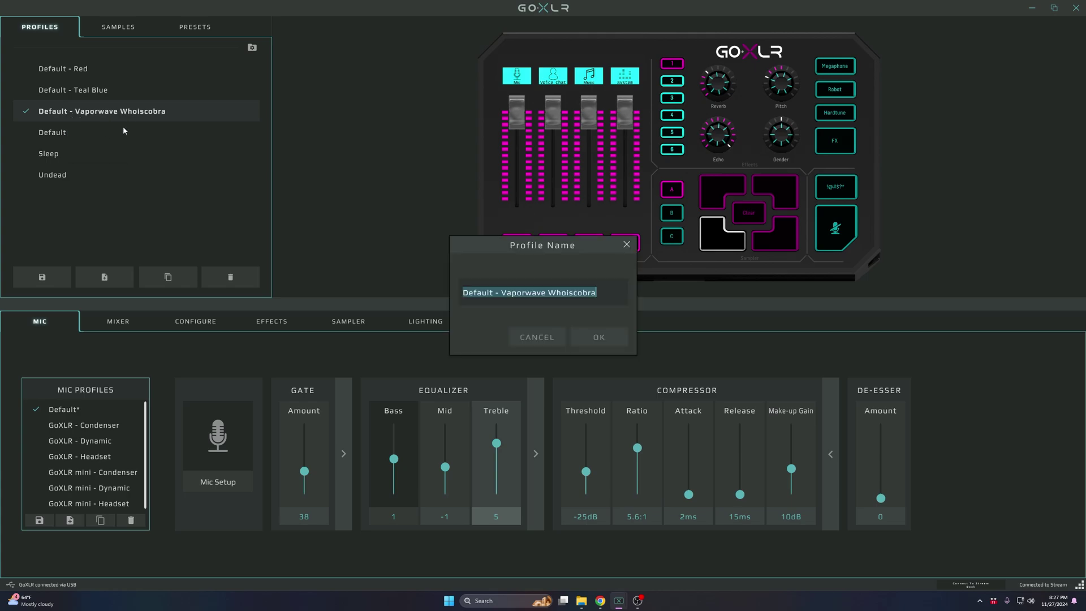
drag(546, 292, 463, 292)
key(BackSpace)
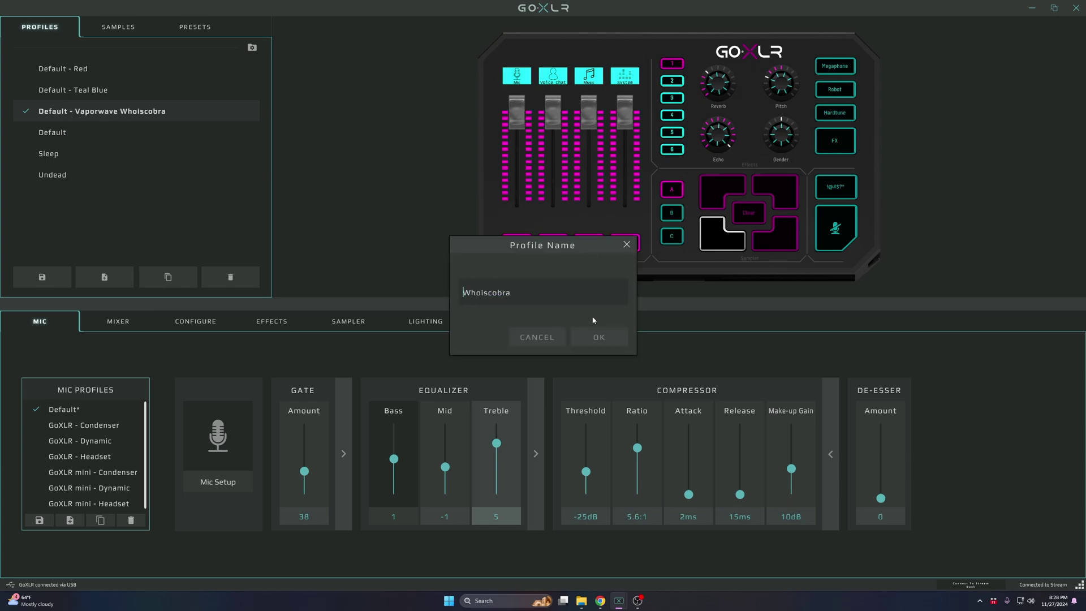
click(597, 336)
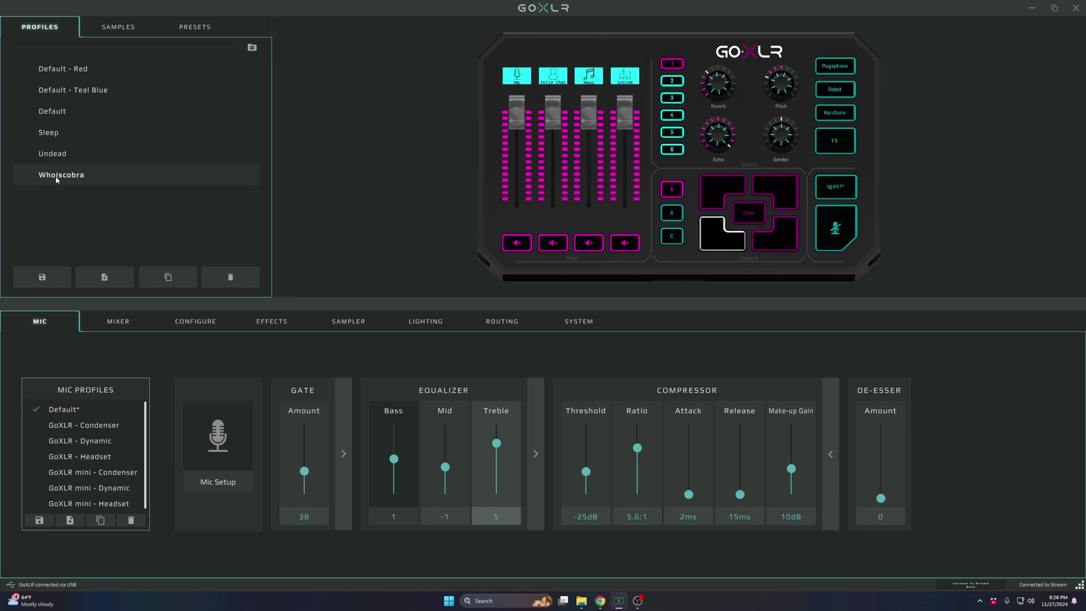
Load the Sleep profile, then load the handle-named profile so it is active on the device.
click(66, 133)
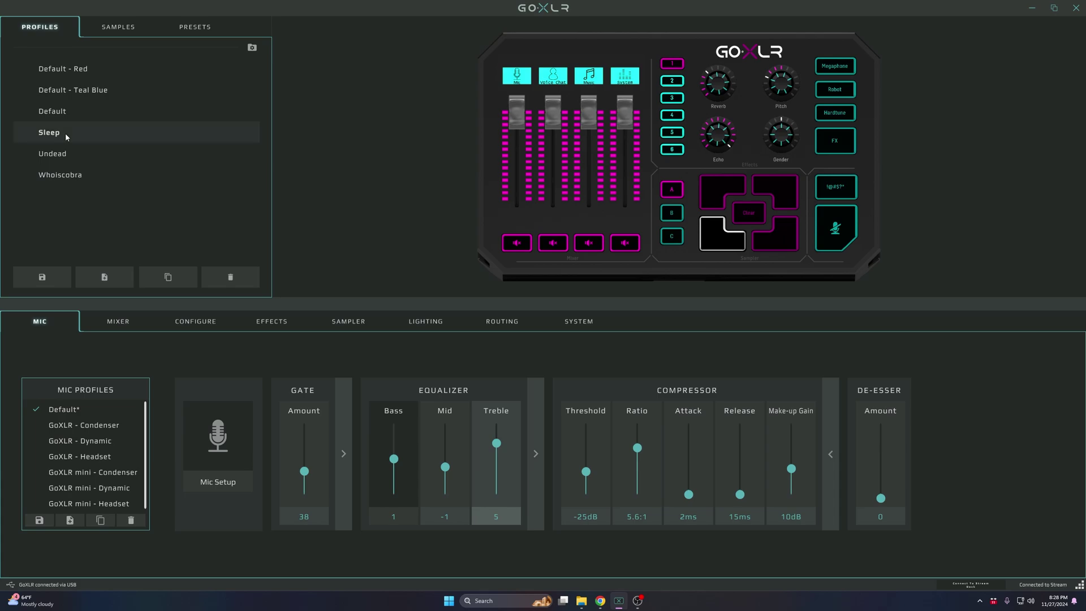
double_click(65, 133)
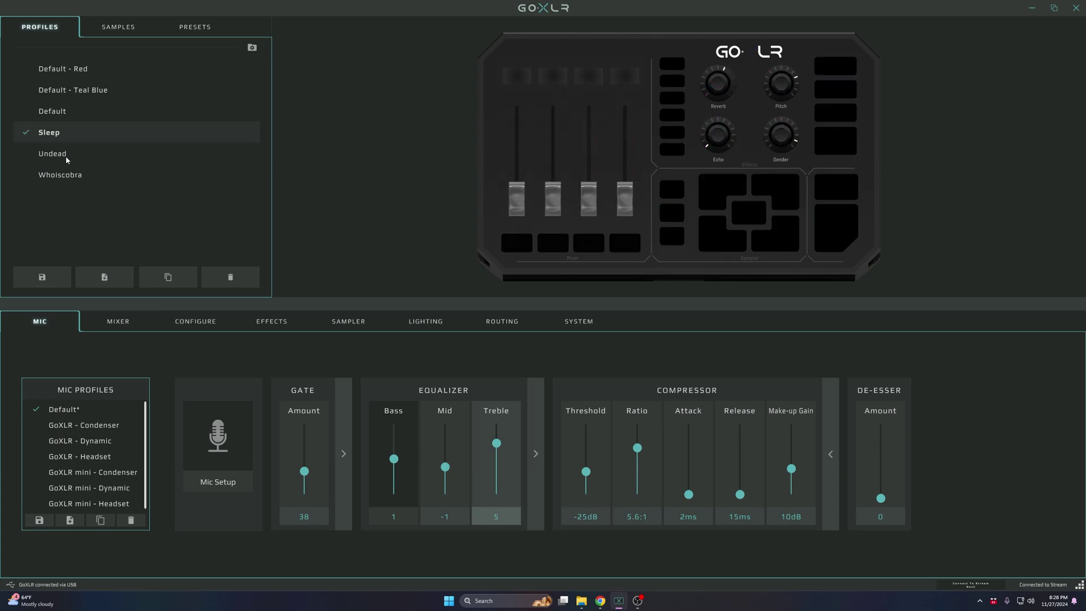
click(70, 176)
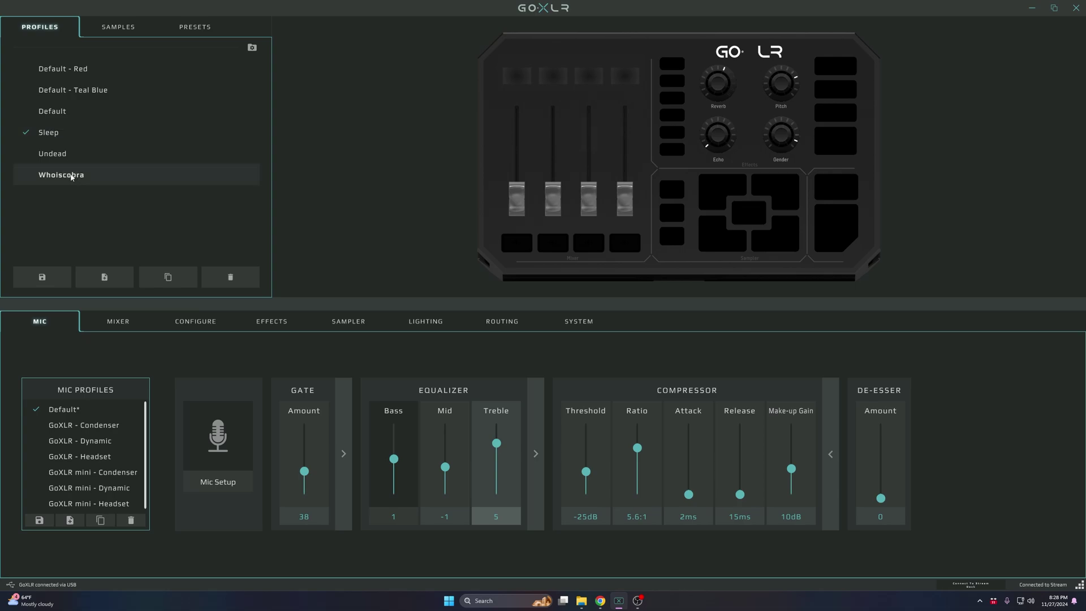
double_click(71, 177)
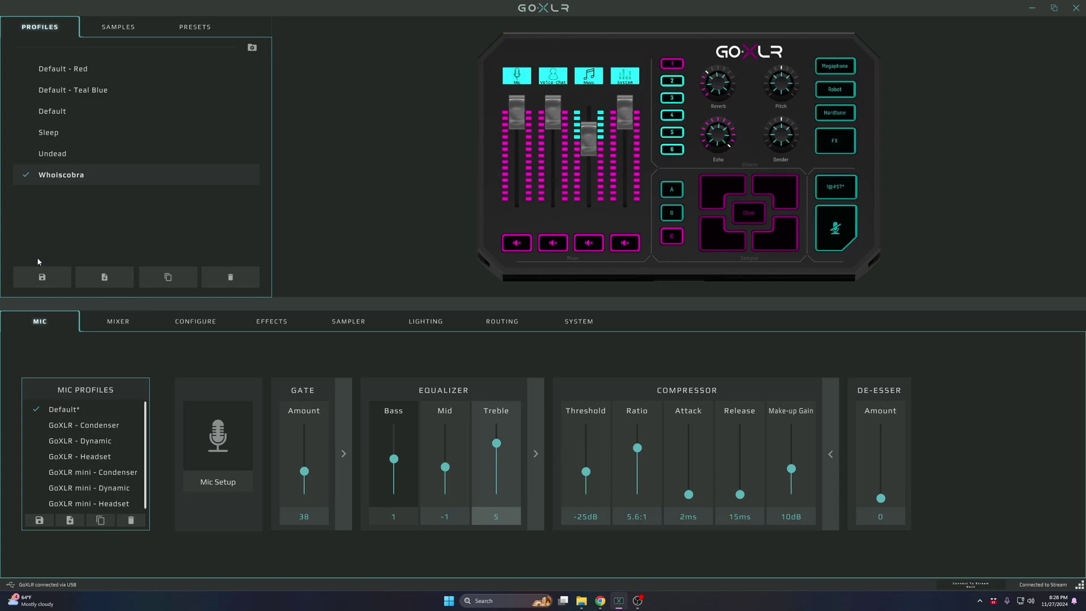
Delete the Undead, Default - Teal Blue, Default - Red and Default profiles, confirming each deletion.
click(127, 152)
click(233, 278)
click(563, 332)
click(105, 94)
click(230, 277)
click(563, 332)
click(107, 68)
click(230, 277)
click(564, 332)
click(69, 70)
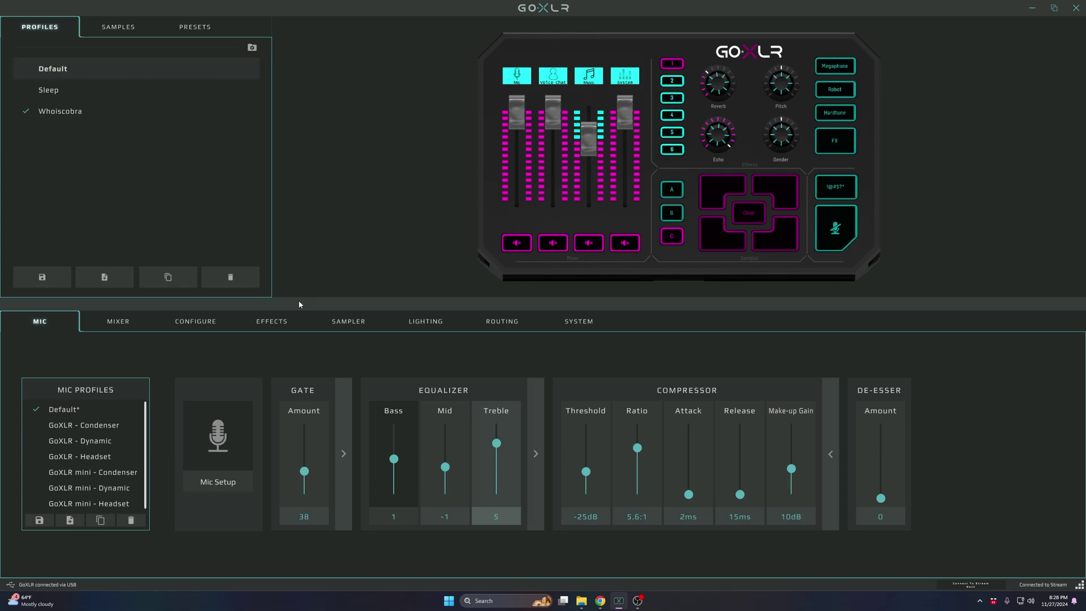
click(230, 278)
click(546, 329)
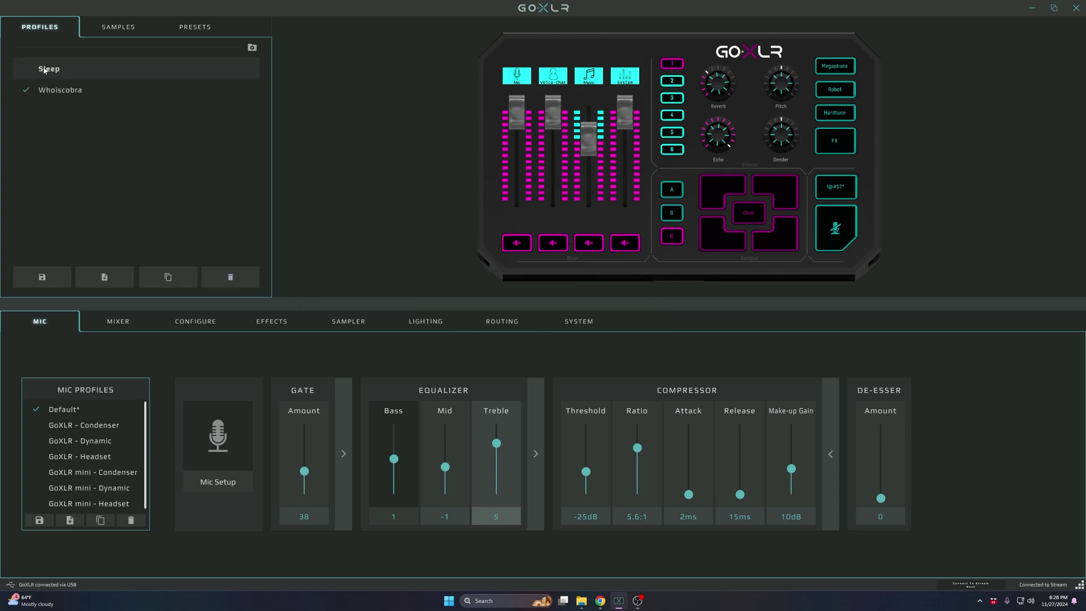